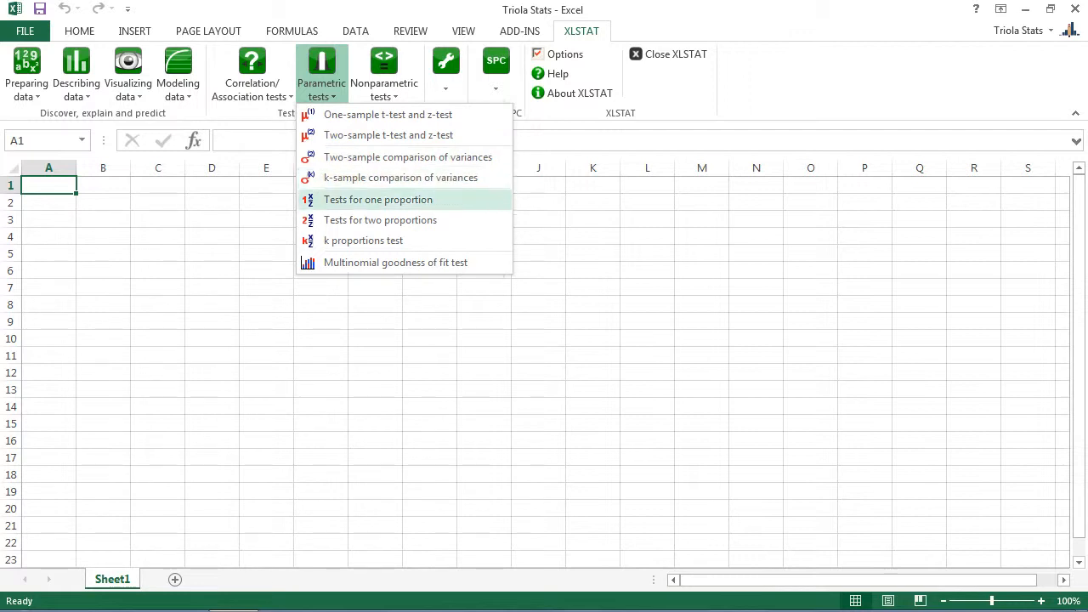
# Start a test for two proportions with the data format set to Frequencies
pyautogui.click(380, 221)
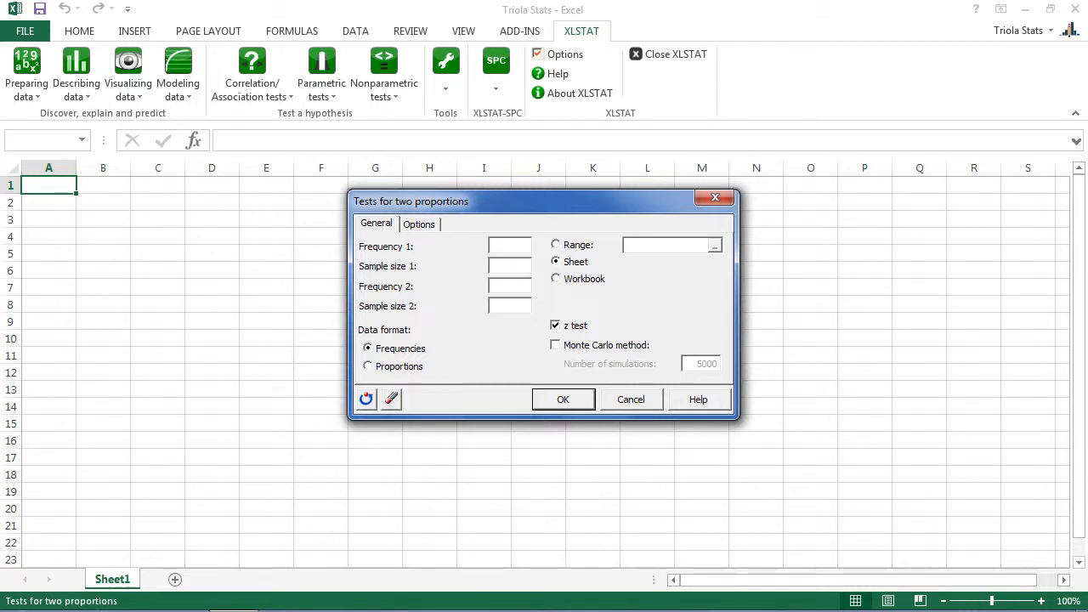
pyautogui.click(368, 366)
pyautogui.click(368, 348)
pyautogui.click(368, 366)
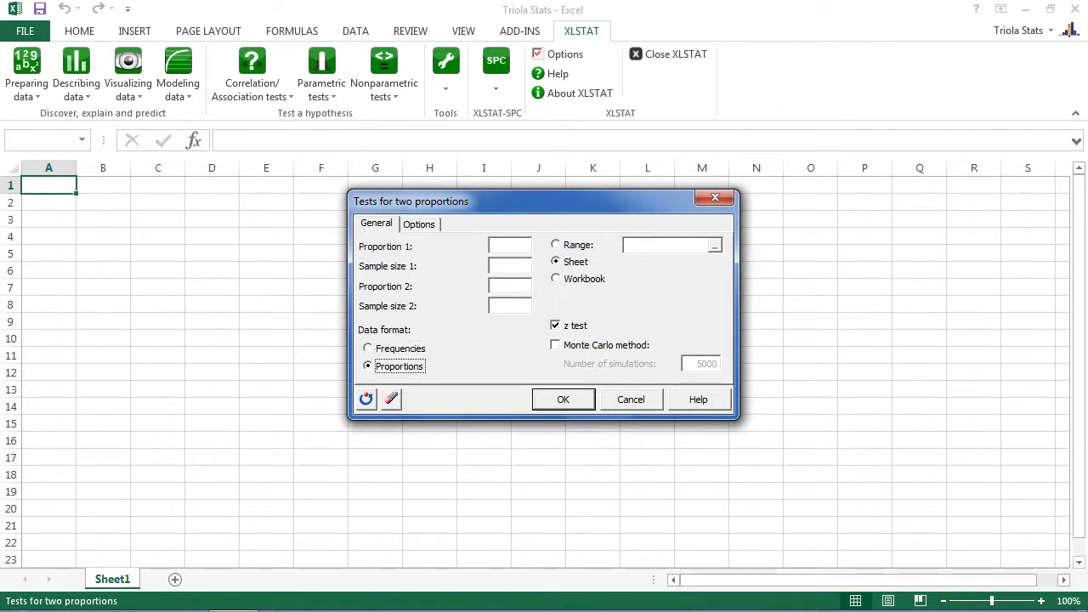
pyautogui.click(368, 348)
# Enter frequency 12 with sample size 46 for the first sample, and frequency 27 with sample size 43 for the second
pyautogui.click(509, 245)
pyautogui.write('12')
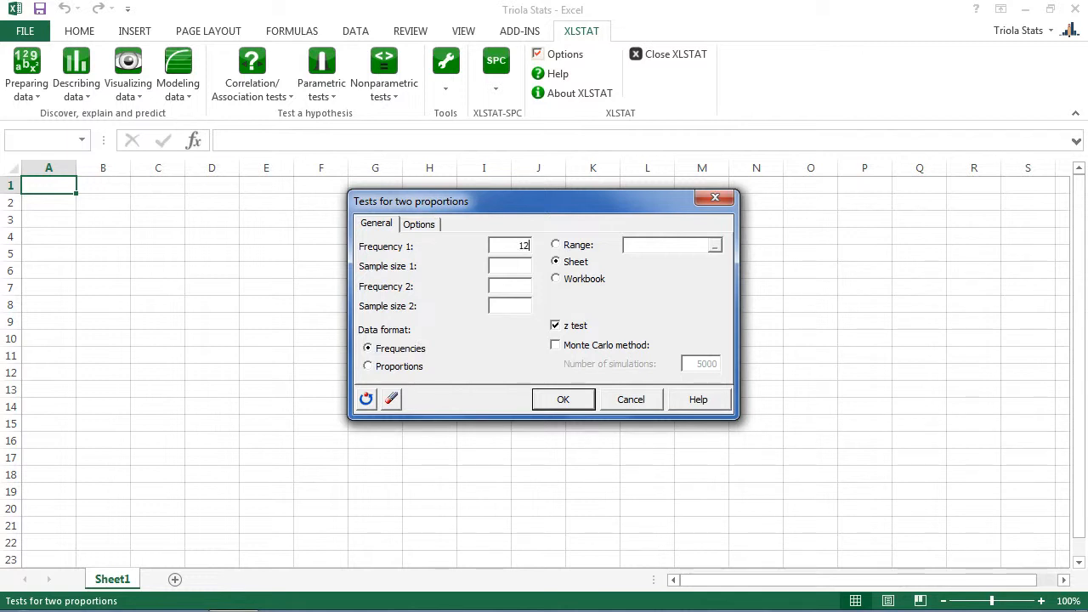
pyautogui.write('46')
pyautogui.write('27')
pyautogui.press('Tab')
pyautogui.write('43')
# Try cell B1 as the output range with the z test enabled, and return the output destination to Sheet
pyautogui.click(556, 324)
pyautogui.click(556, 245)
pyautogui.write('B1')
pyautogui.click(556, 262)
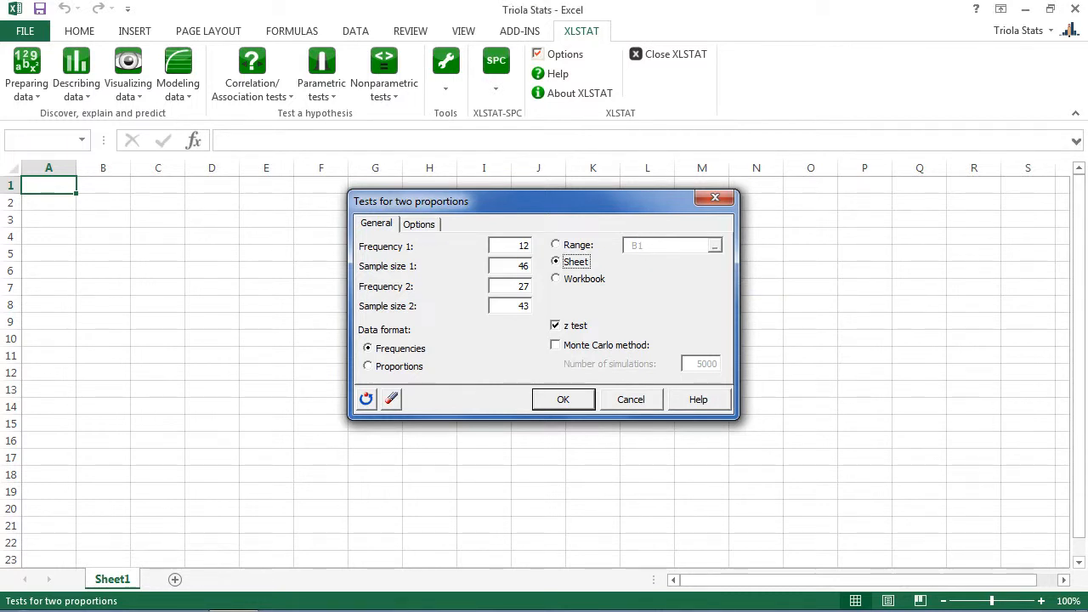
# Set the test's alternative hypothesis to Proportion 1 - Proportion 2 < D
pyautogui.hotkey('ctrl', 'Tab')
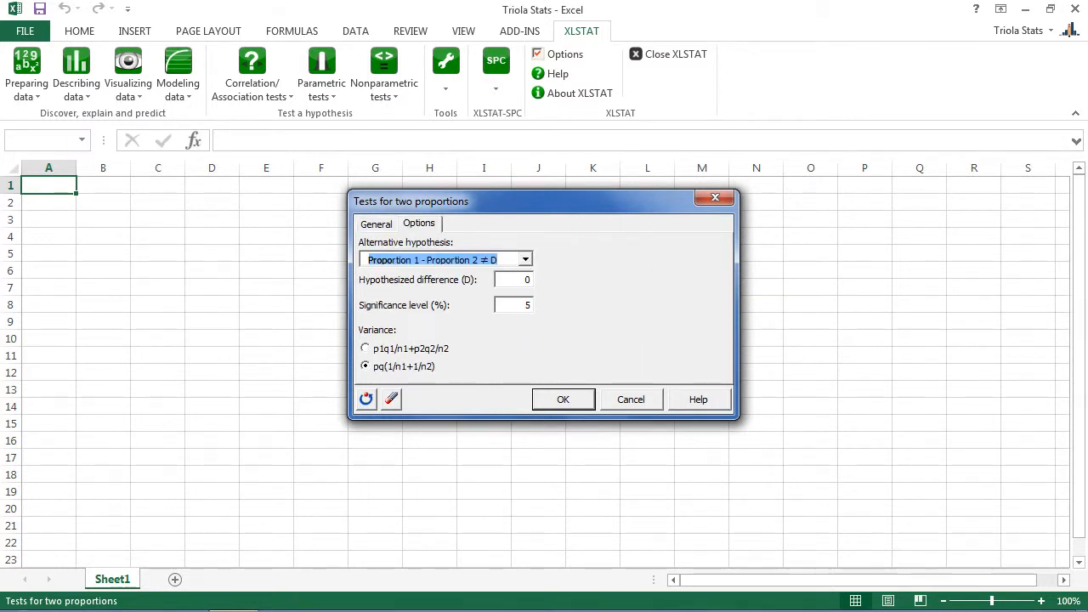
pyautogui.hotkey('alt', 'Down')
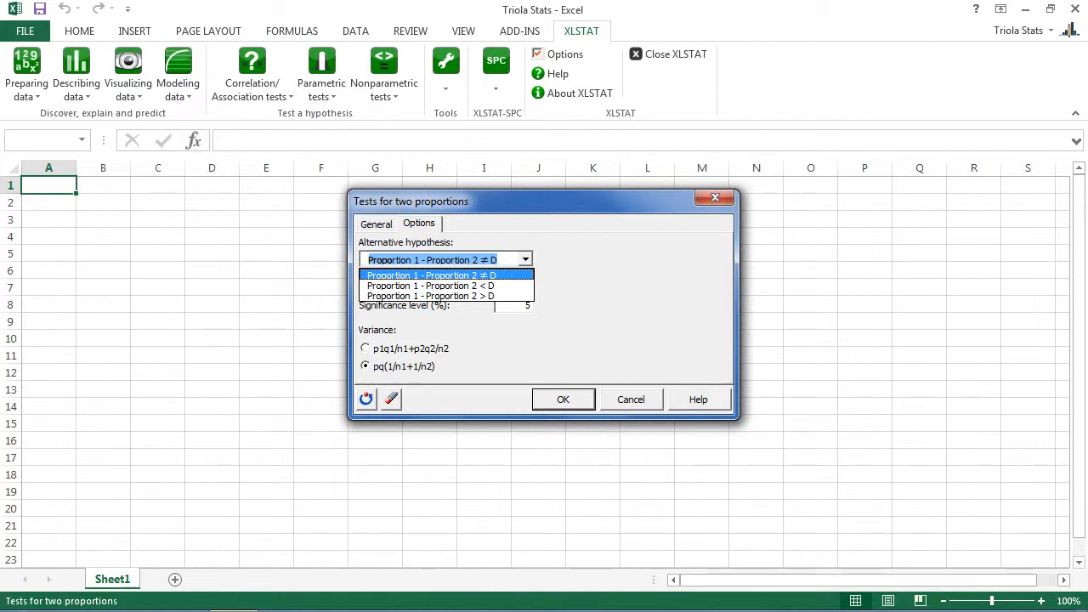
pyautogui.press('Down')
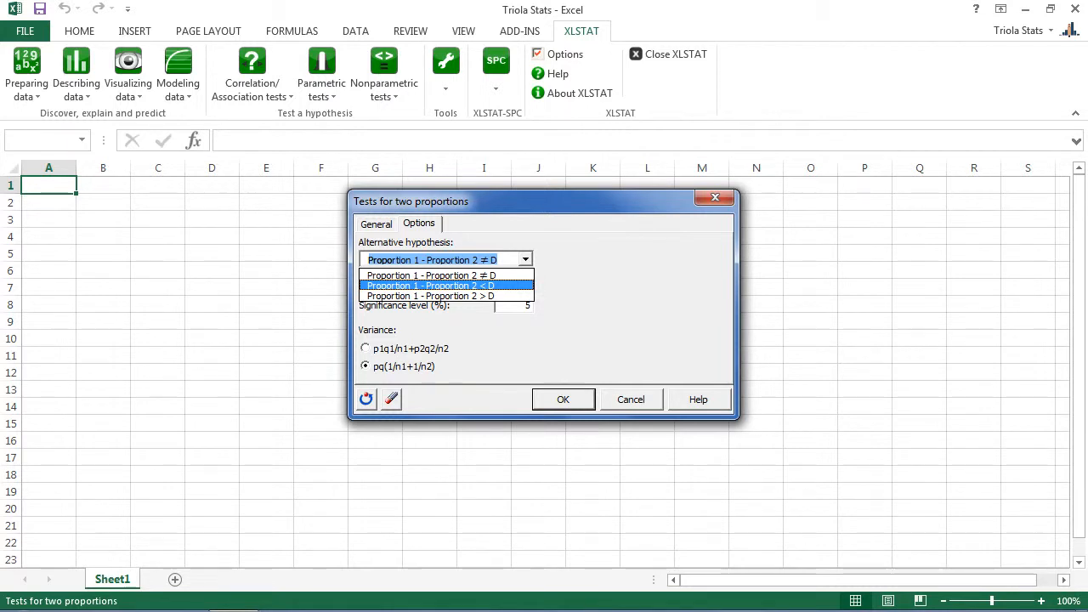
pyautogui.press('Down')
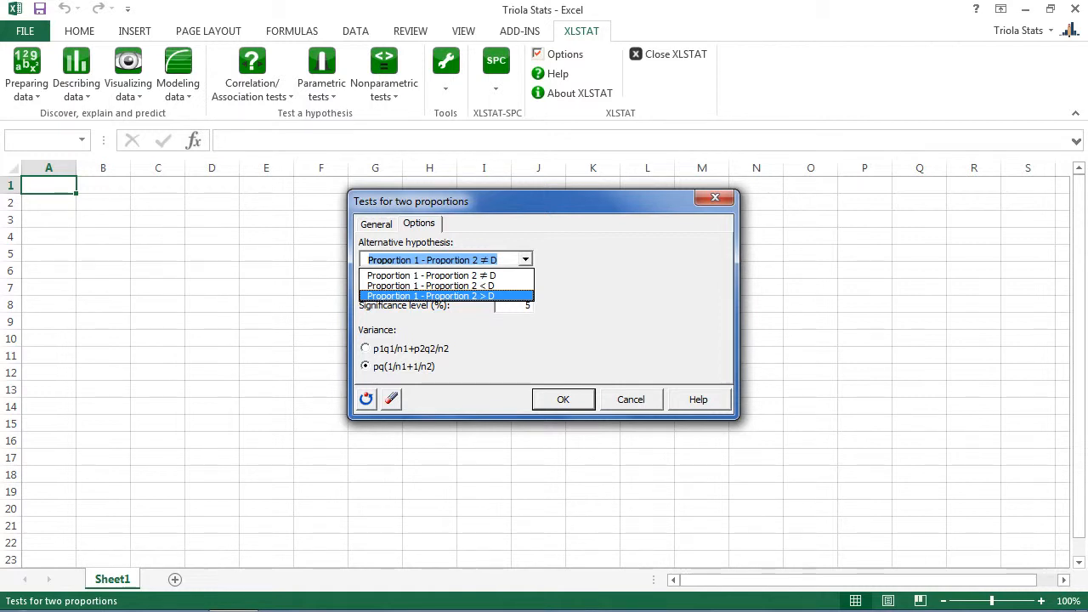
pyautogui.press('Up')
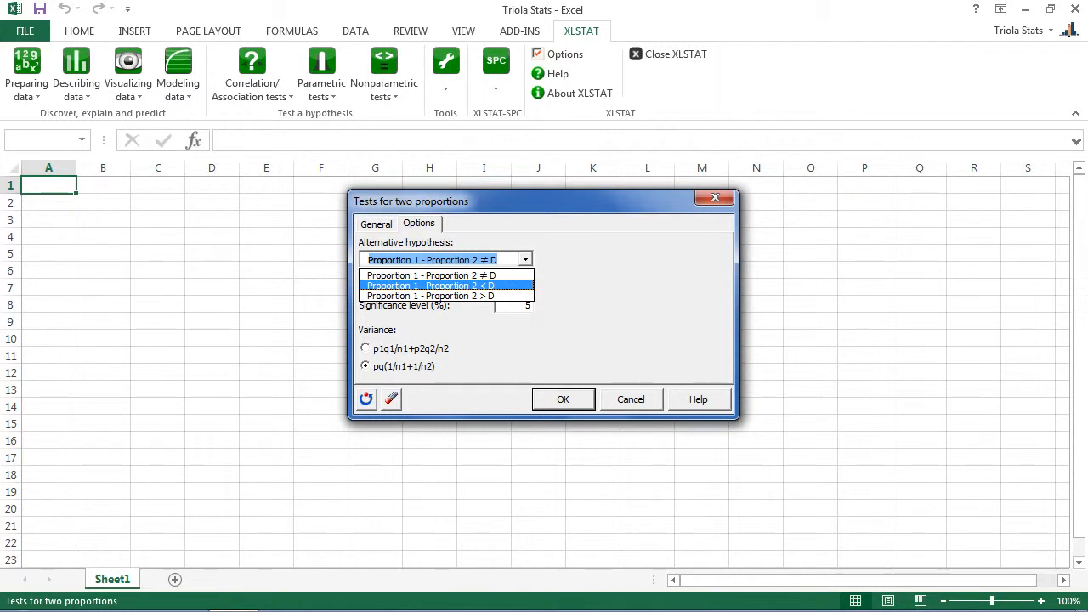
pyautogui.press('Return')
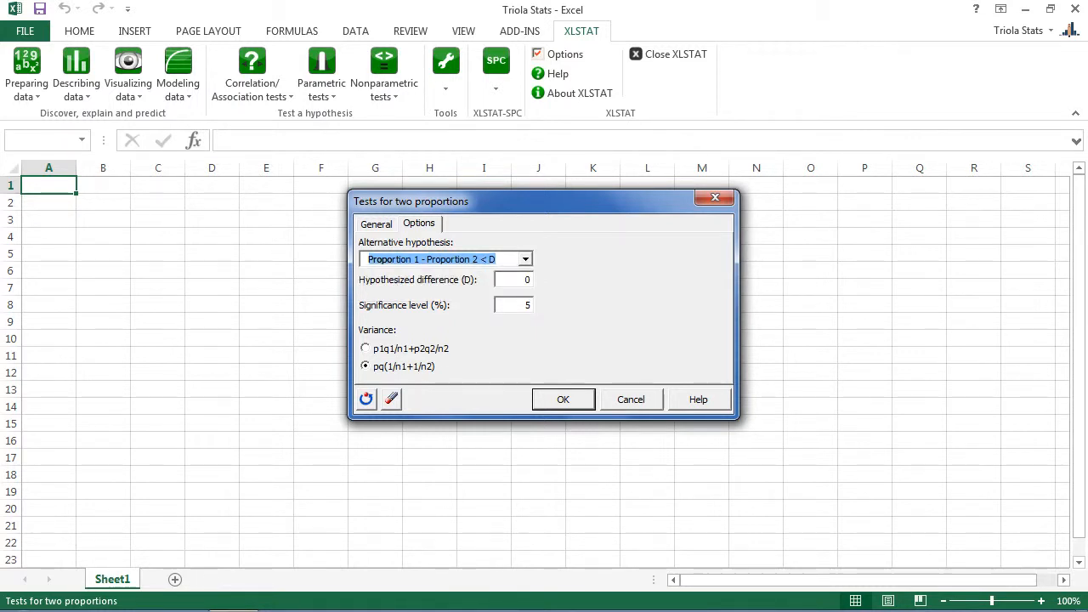
# Set the significance level to 5% and the variance to pq(1/n1+1/n2), and run the test
pyautogui.press('Tab')
pyautogui.press('Tab')
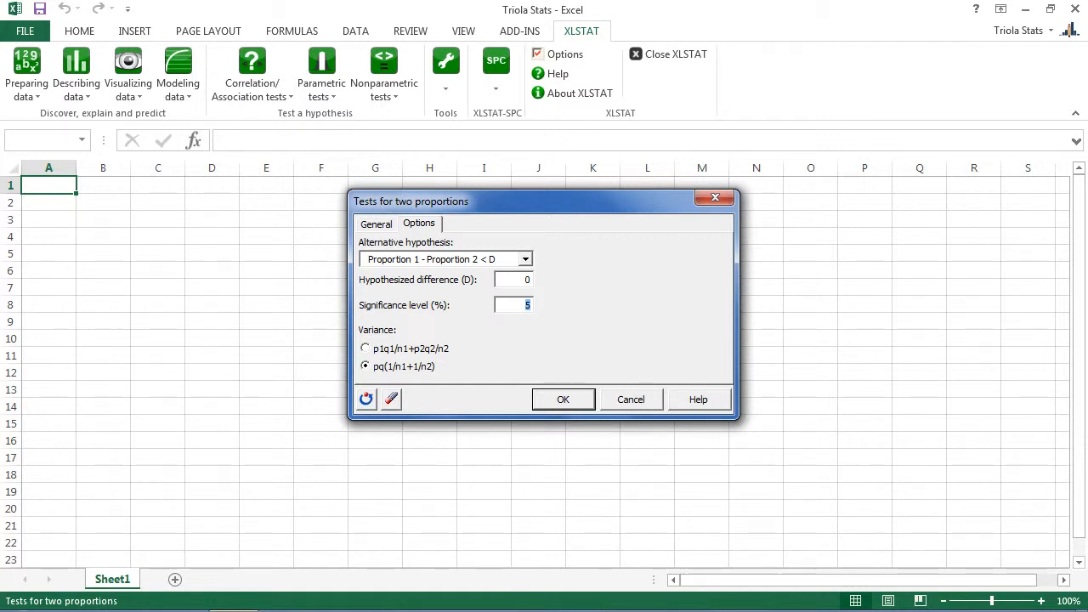
pyautogui.write('5')
pyautogui.click(366, 348)
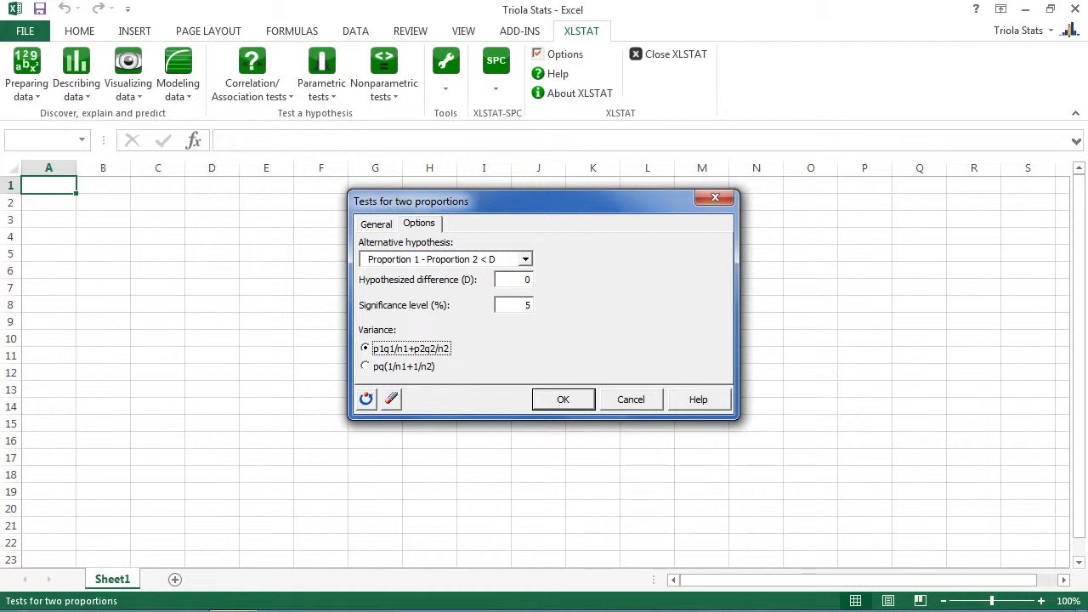
pyautogui.click(366, 365)
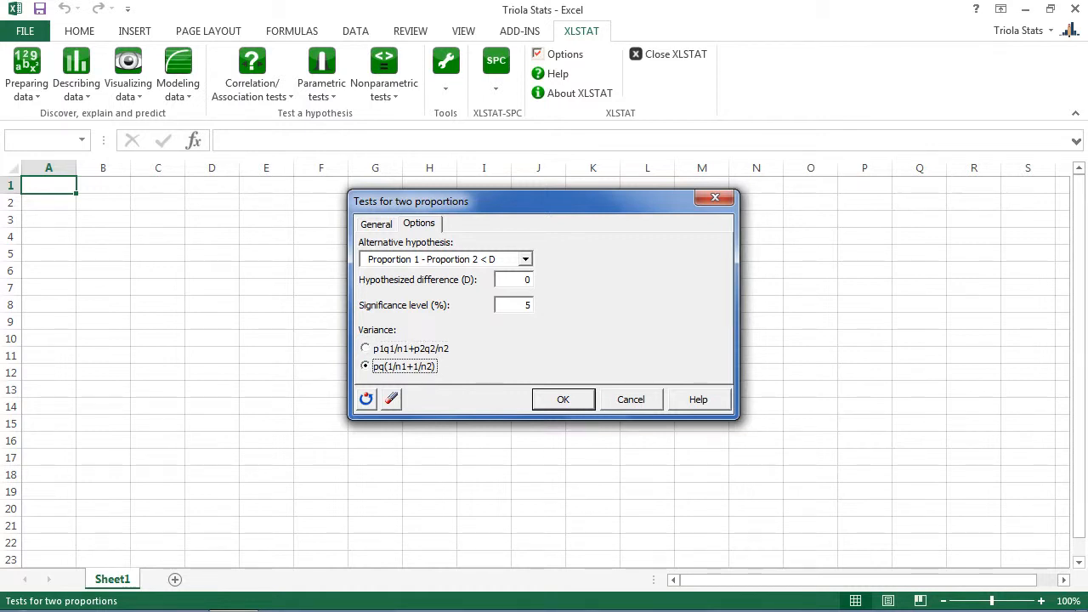
pyautogui.press('Return')
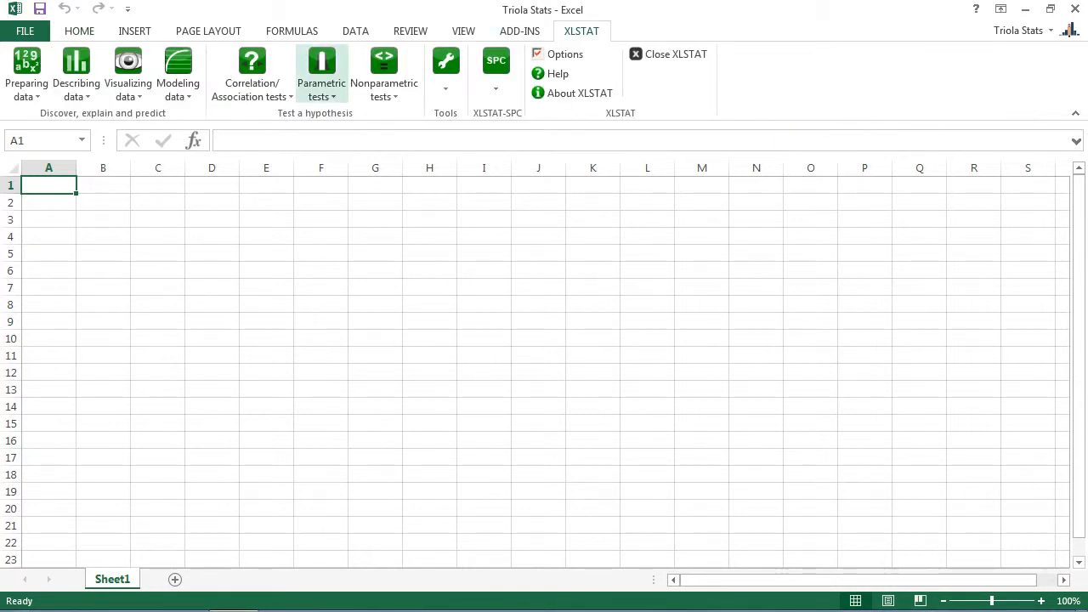
# Reopen the two-proportions test with the same sample data and set the alternative hypothesis to Proportion 1 - Proportion 2 ≠ D
pyautogui.click(321, 72)
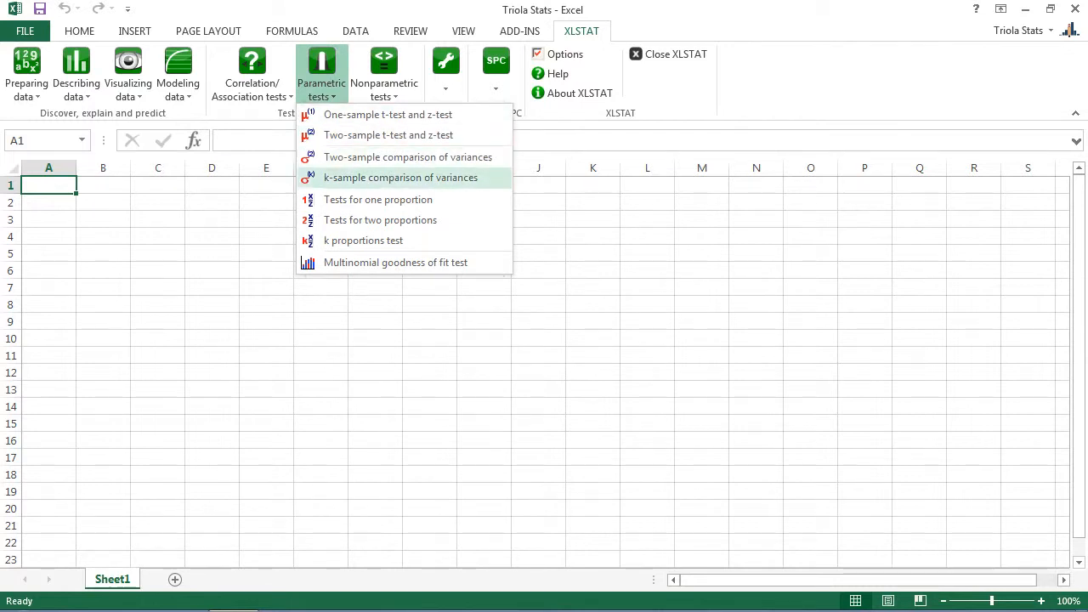
pyautogui.click(380, 220)
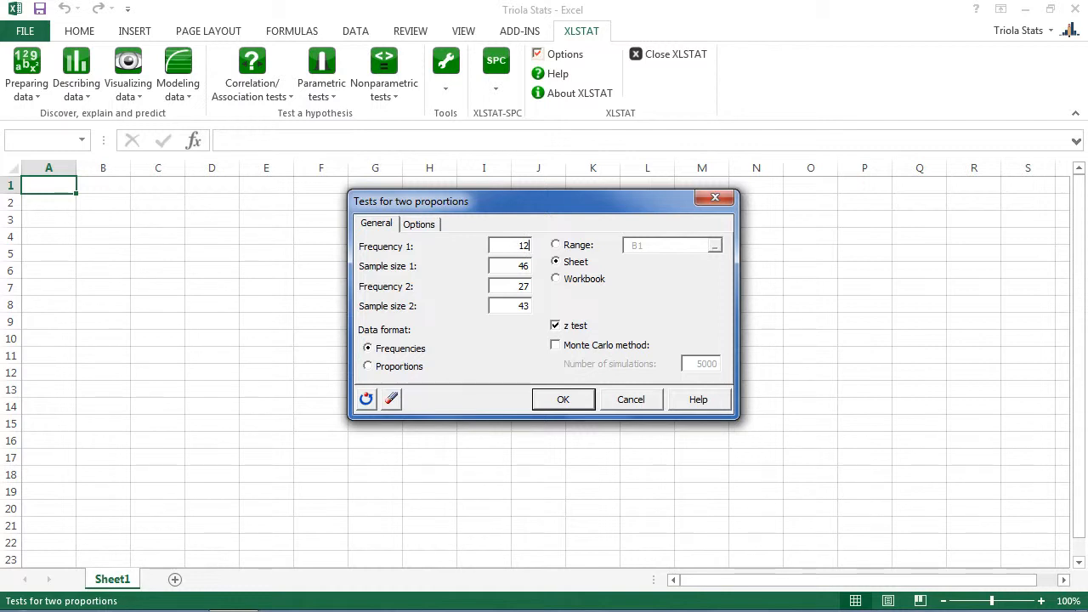
pyautogui.press('Tab')
pyautogui.press('Tab')
pyautogui.press('Tab')
pyautogui.click(418, 224)
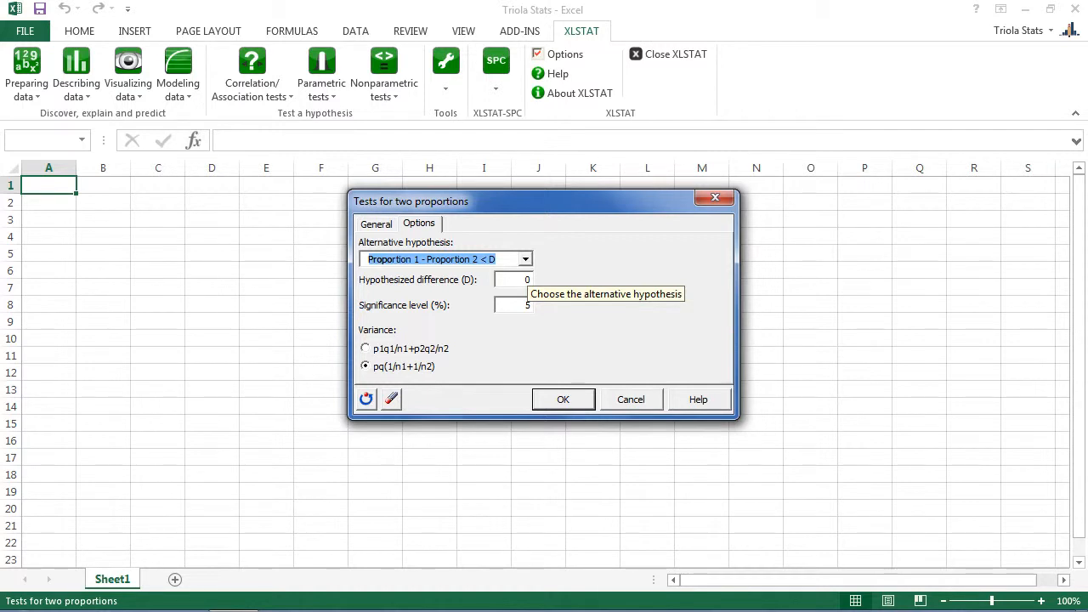
pyautogui.click(525, 260)
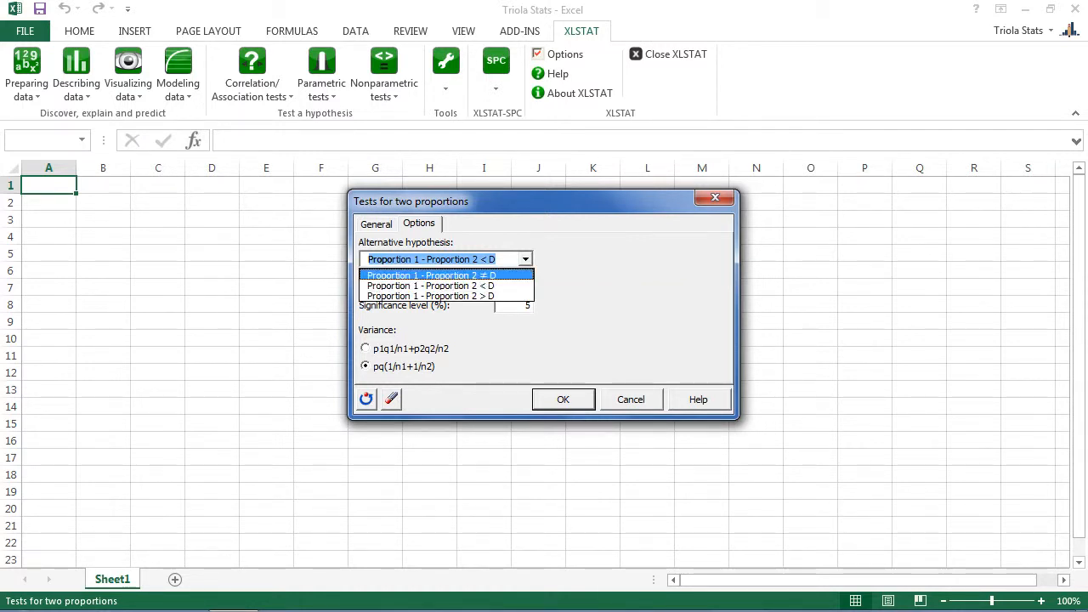
pyautogui.click(517, 275)
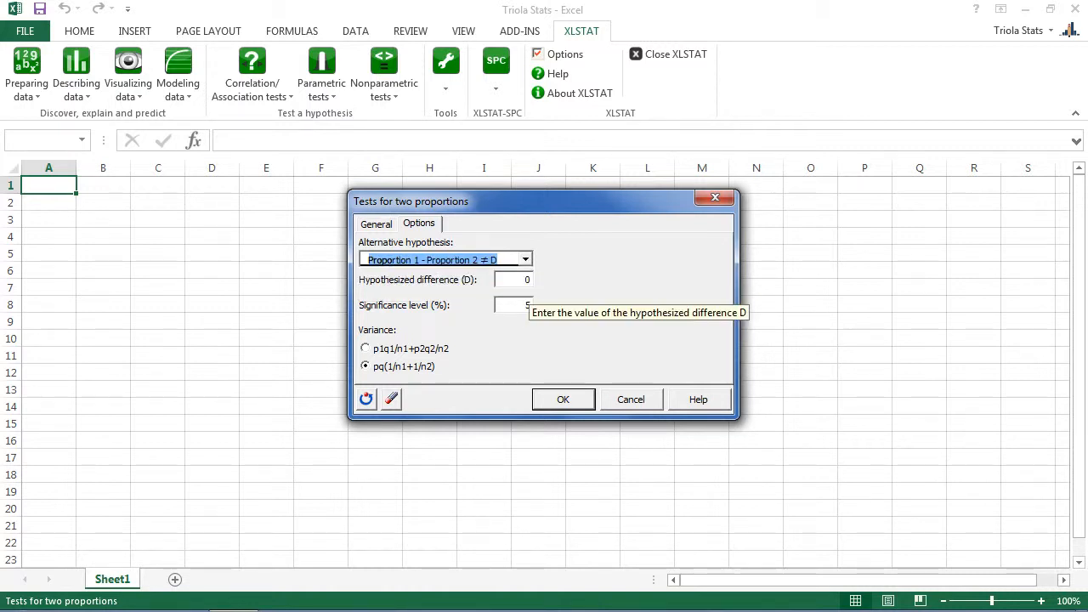
# Set the significance level to 10% and the variance to p1q1/n1+p2q2/n2, and run the test for the confidence interval
pyautogui.doubleClick(526, 305)
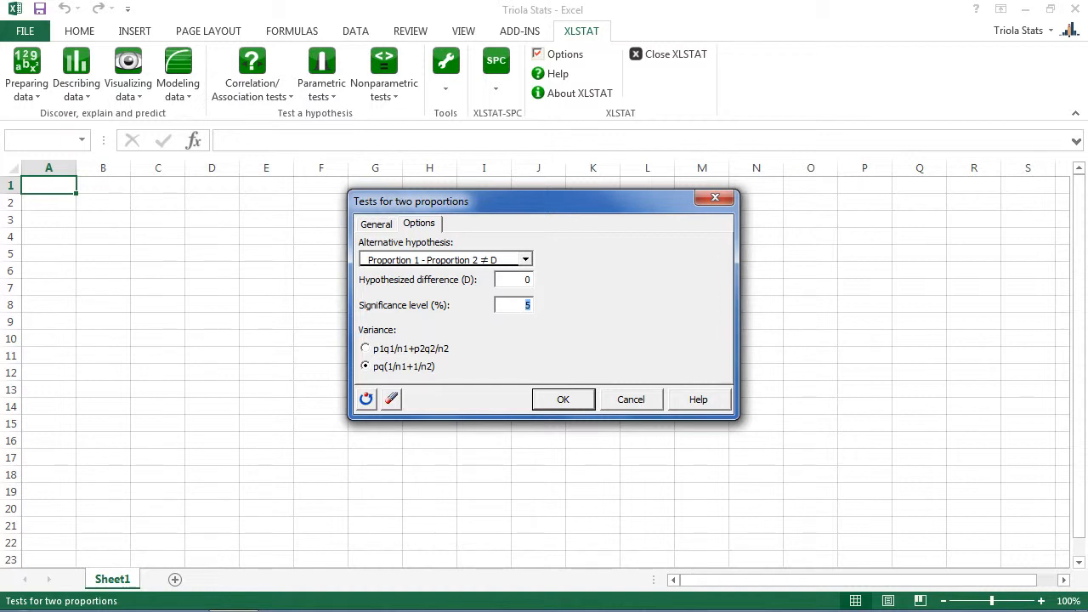
pyautogui.write('10')
pyautogui.click(366, 348)
pyautogui.press('Return')
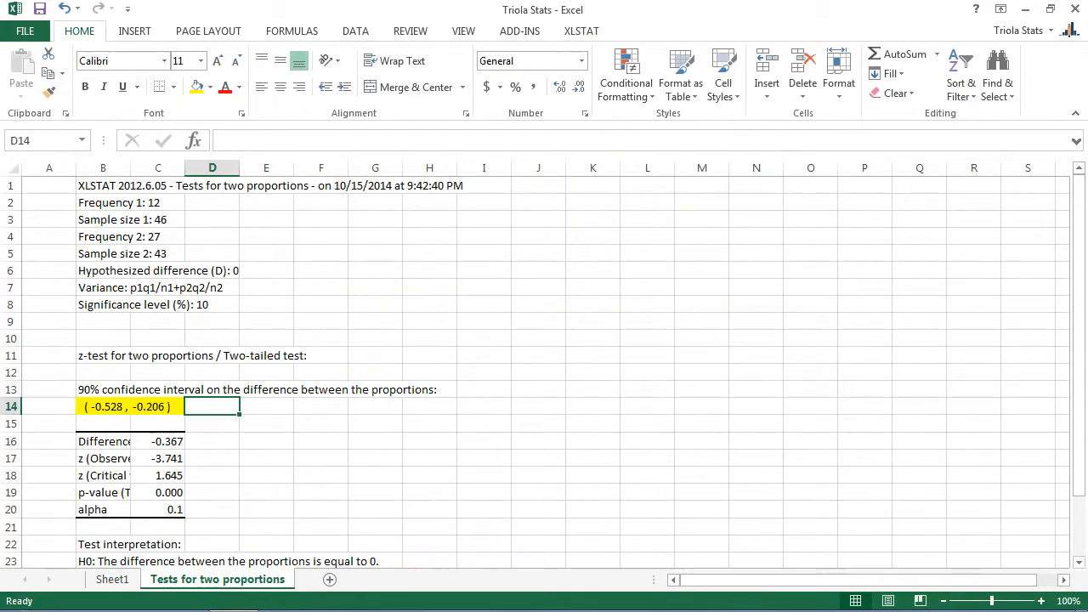